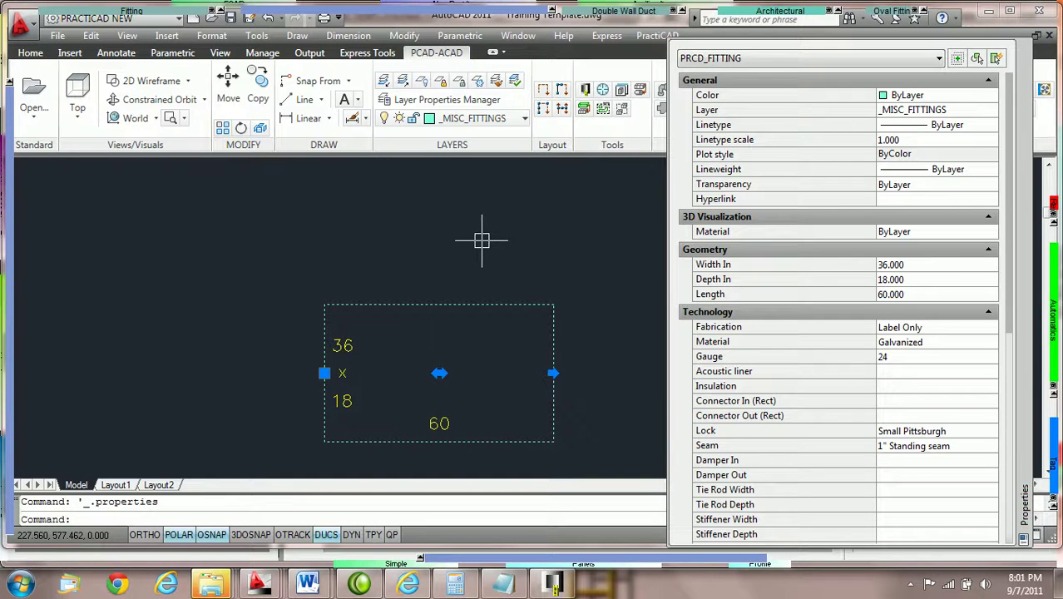
Review the work box's current zone choices without selecting one.
mouse_move(481, 8)
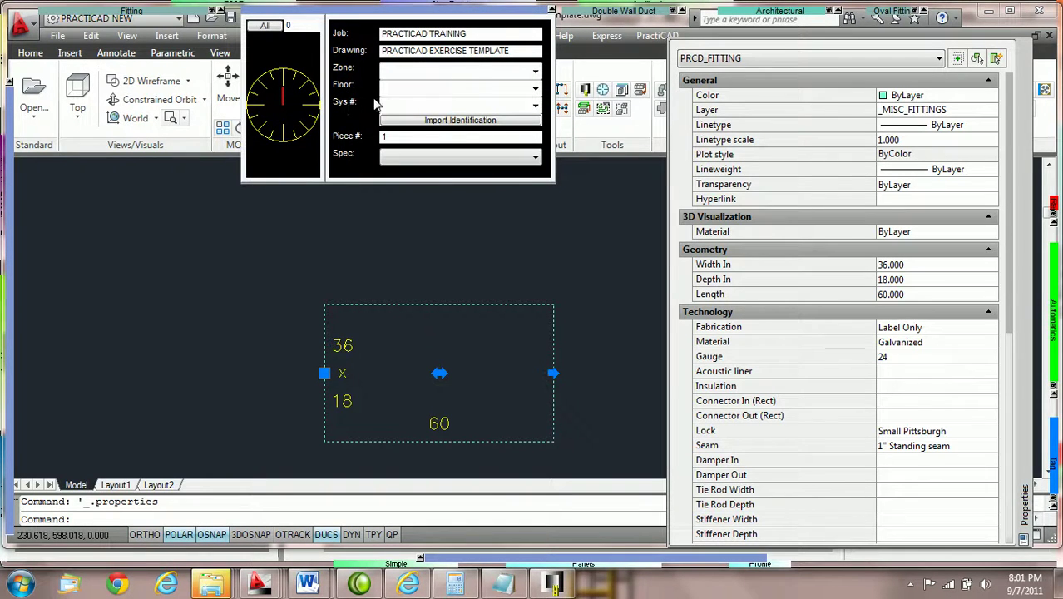
left_click(535, 72)
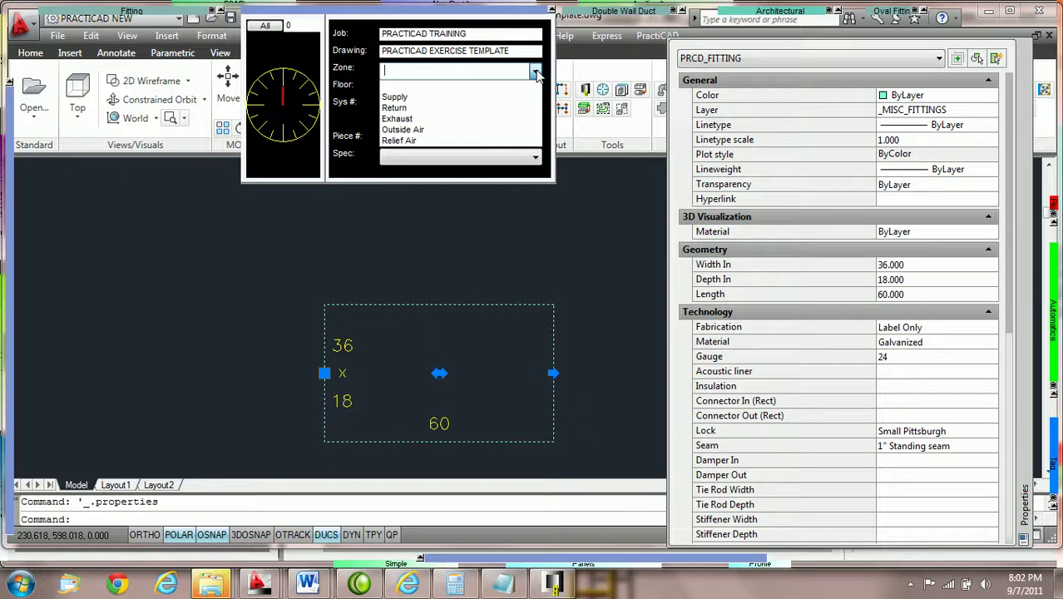
left_click(536, 73)
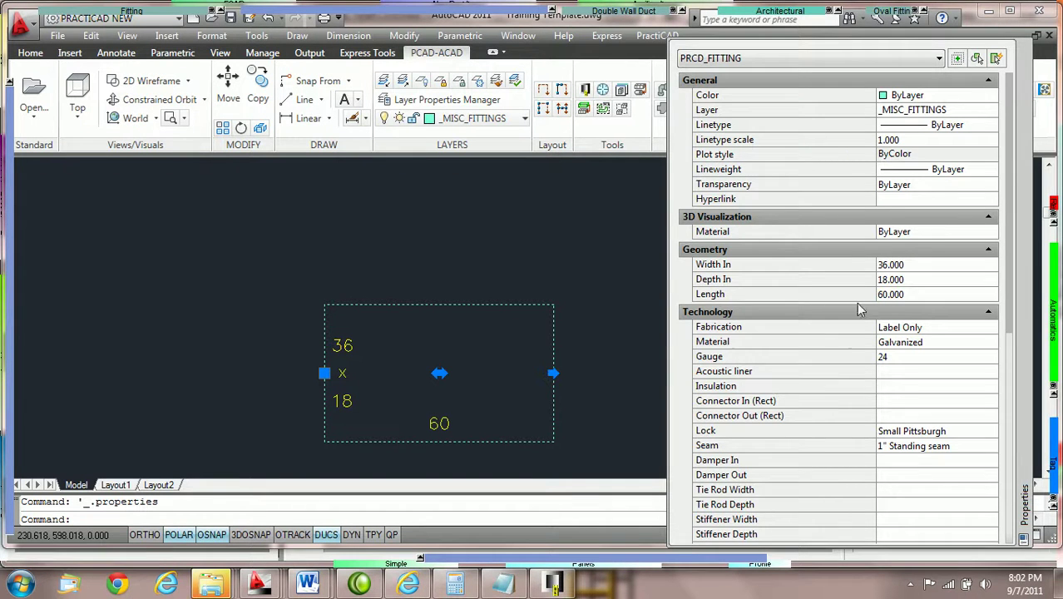
scroll(894, 316, "down", 5)
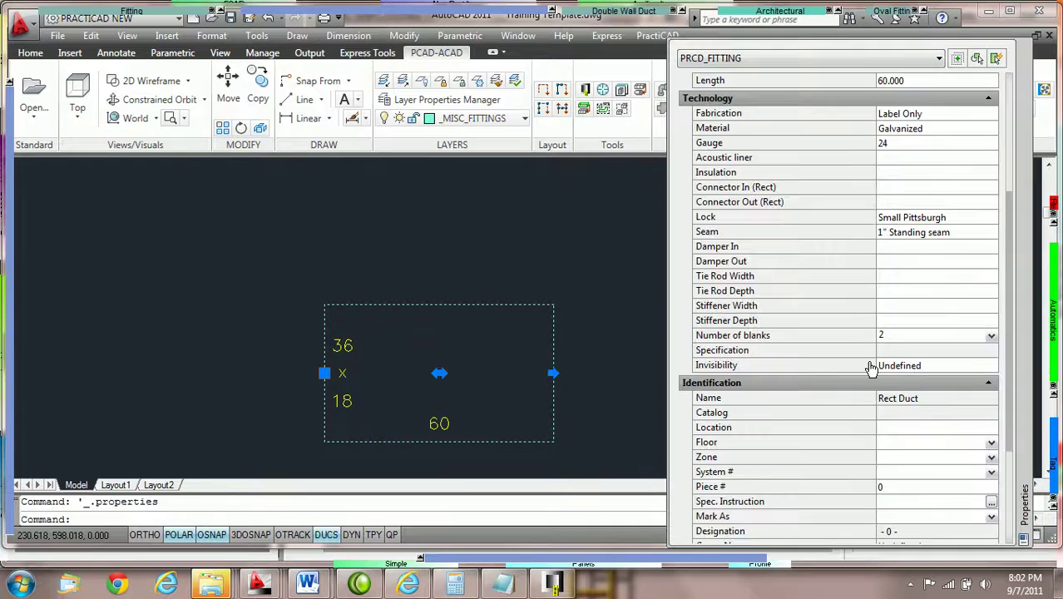
scroll(867, 391, "down", 4)
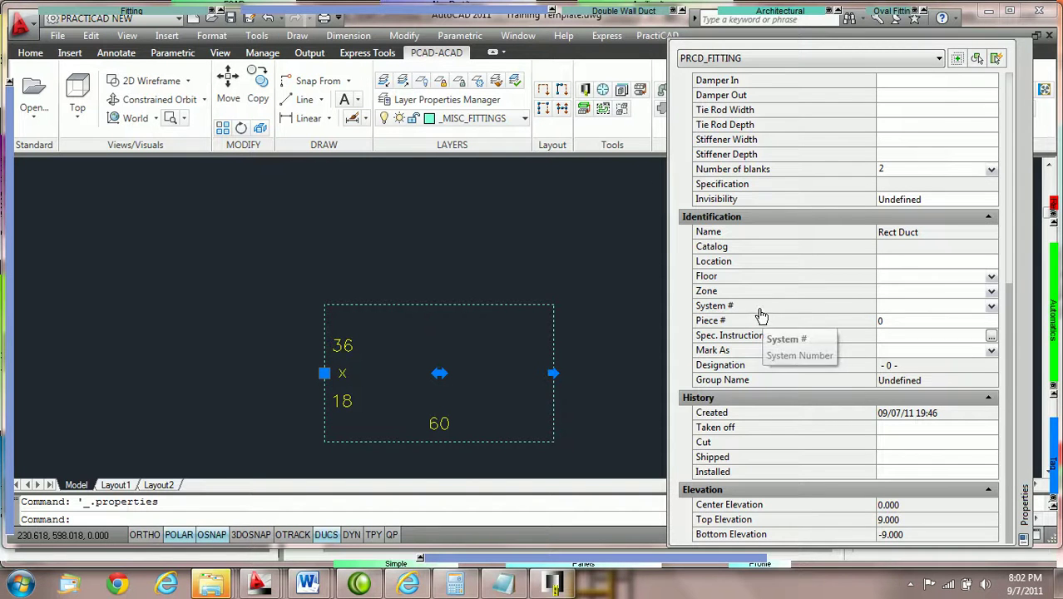
Open the PractiCAD library's Presets > Identification page.
left_click(585, 91)
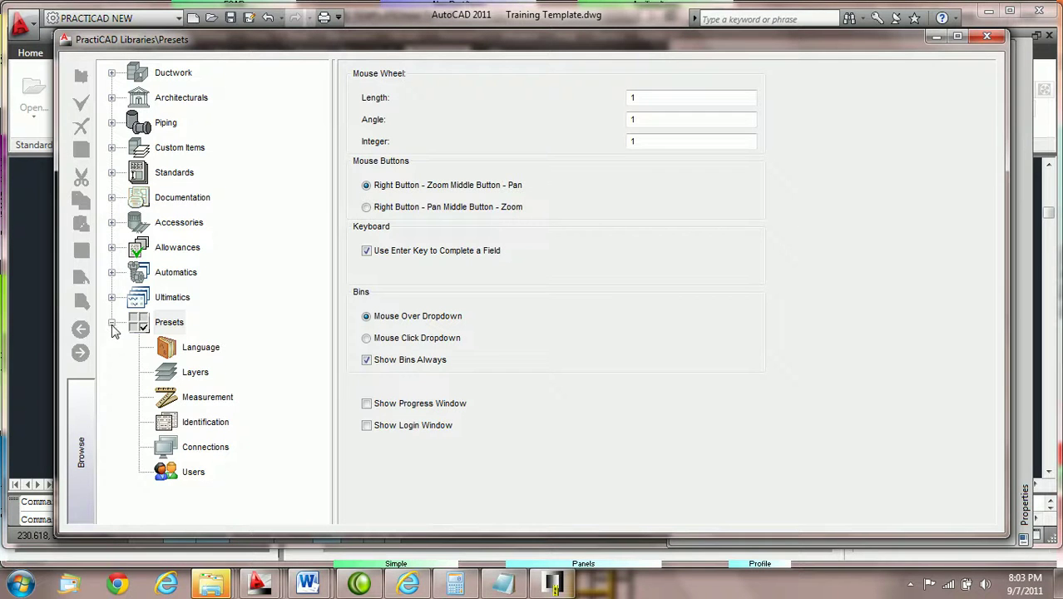
left_click(172, 326)
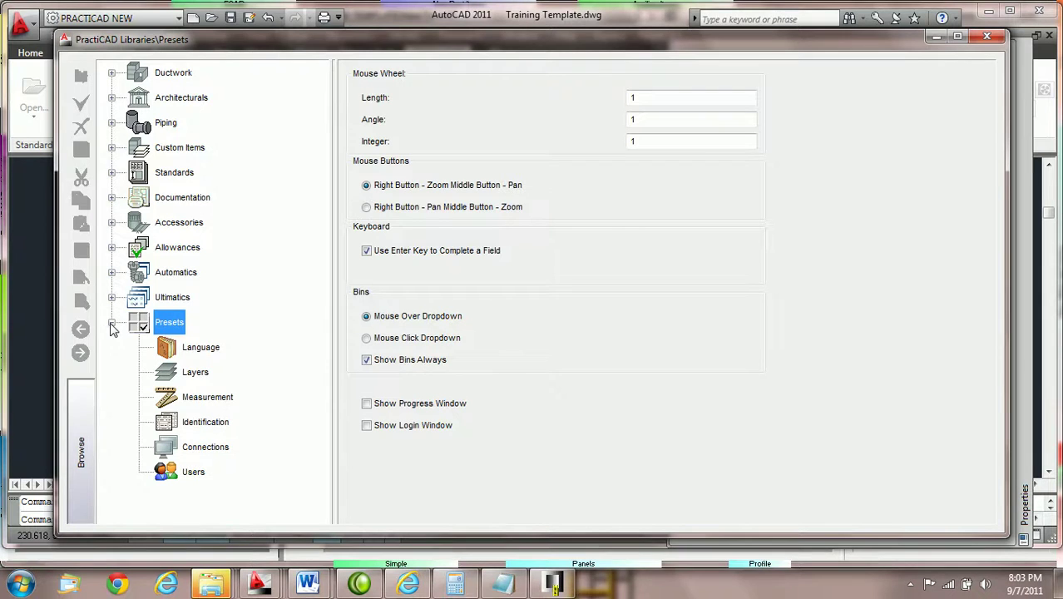
left_click(204, 423)
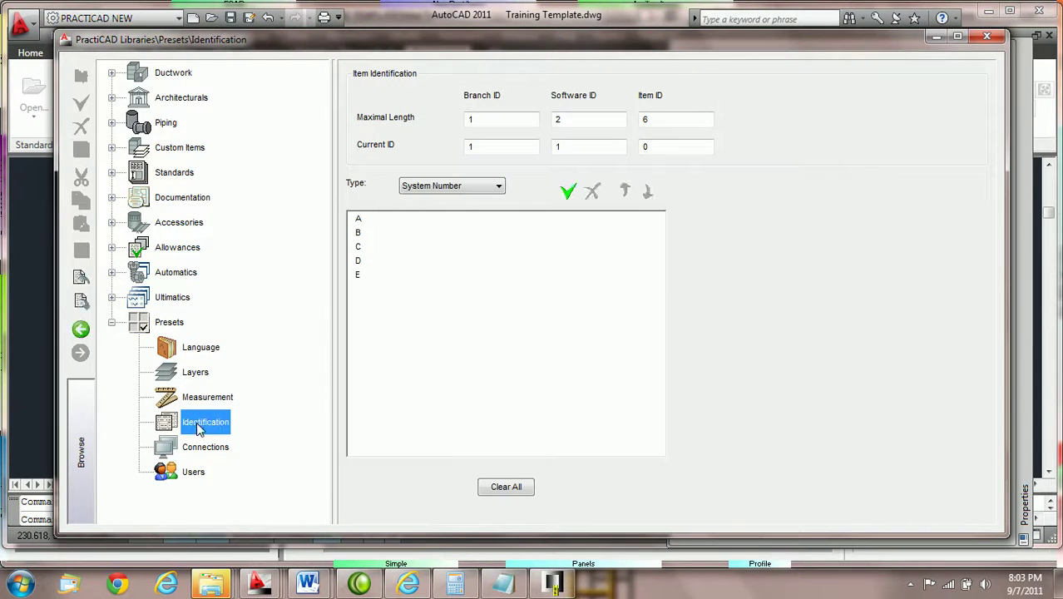
With Type set to System Number, add new entries F and a stray G.
left_click(499, 190)
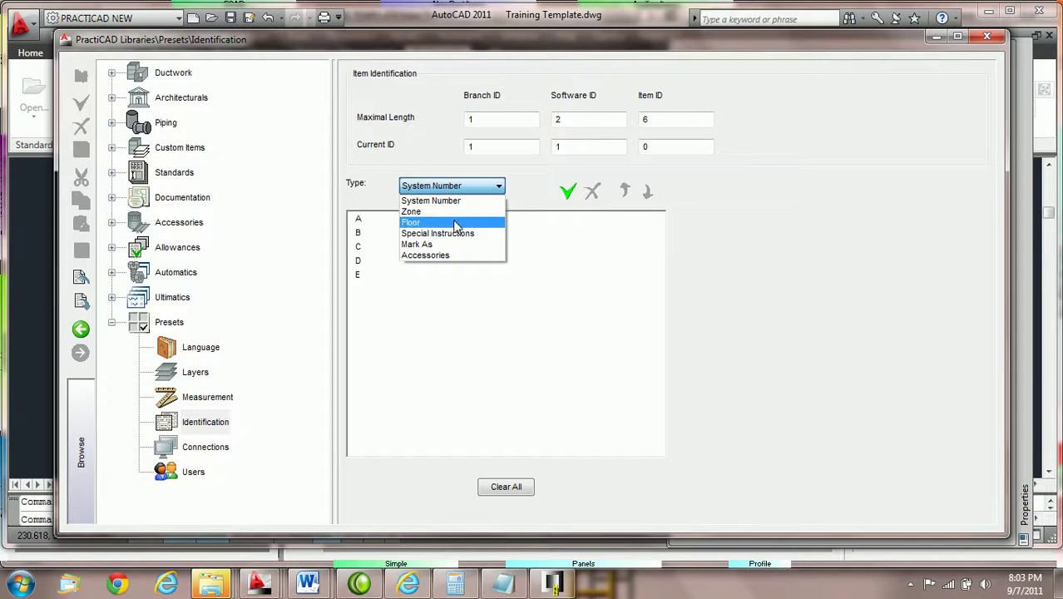
left_click(431, 300)
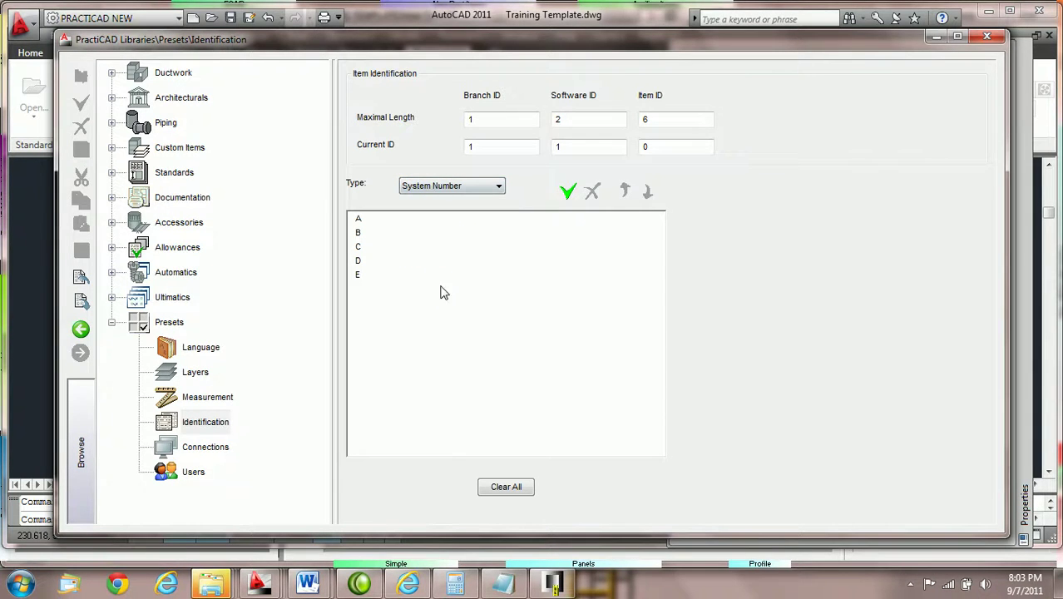
left_click(567, 193)
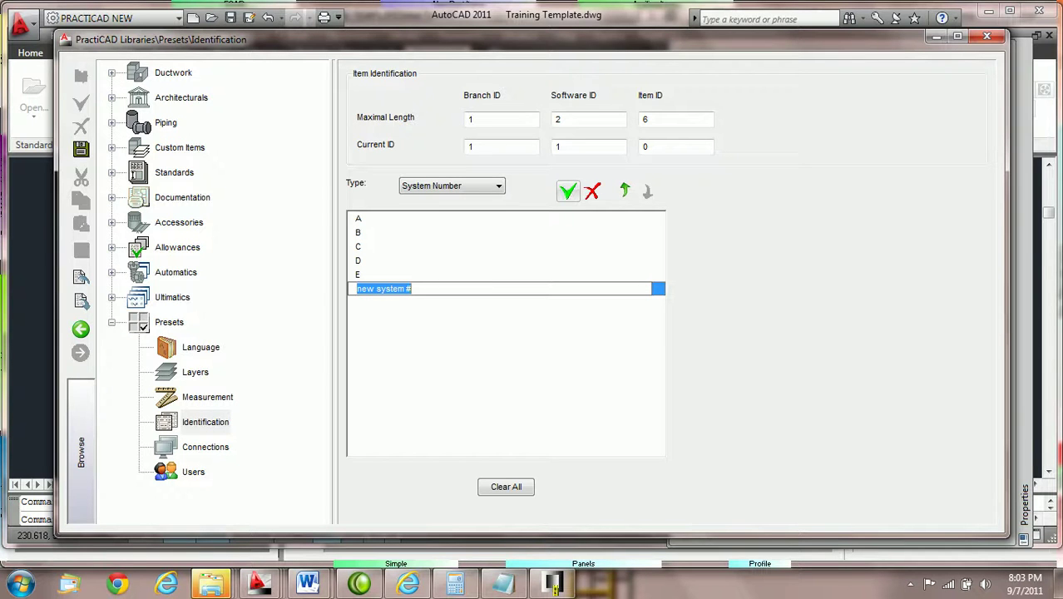
type("f")
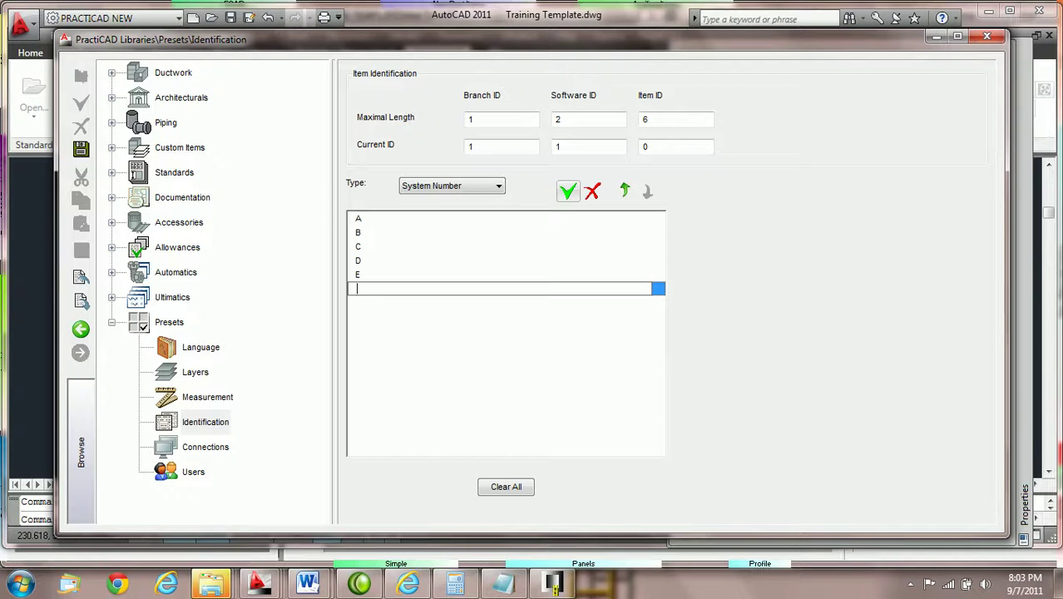
type("F")
left_click(566, 192)
type("G")
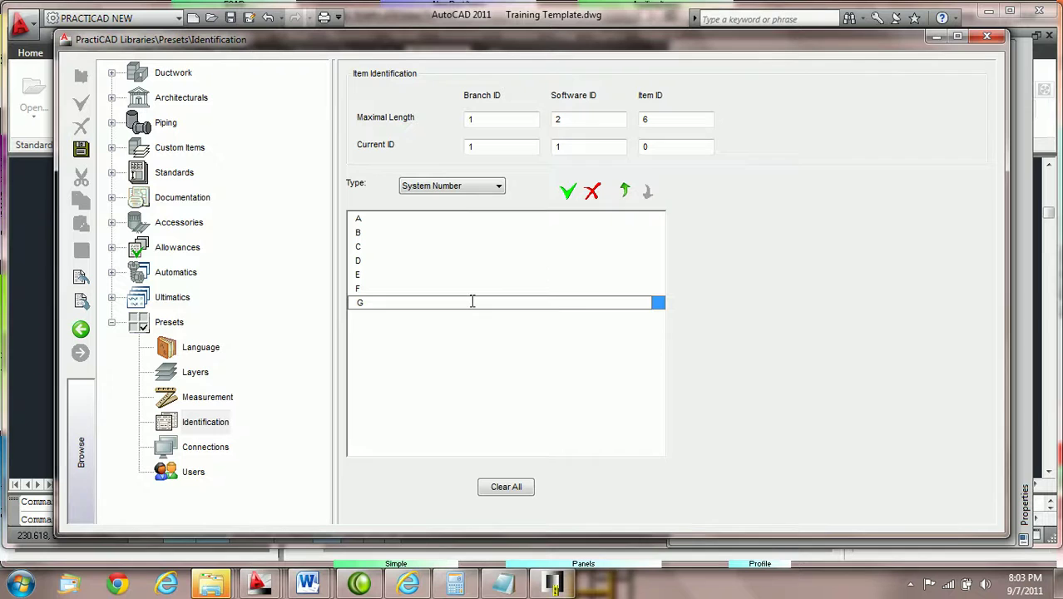
Delete the extra G entry and leave F at the end of the list after E.
left_click(593, 193)
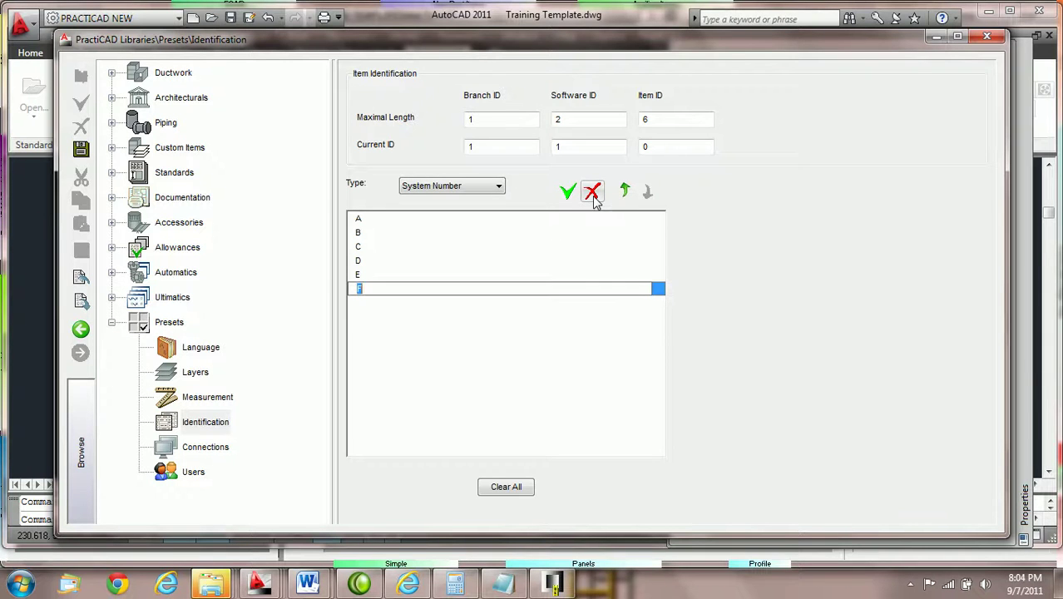
double_click(370, 293)
left_click(626, 193)
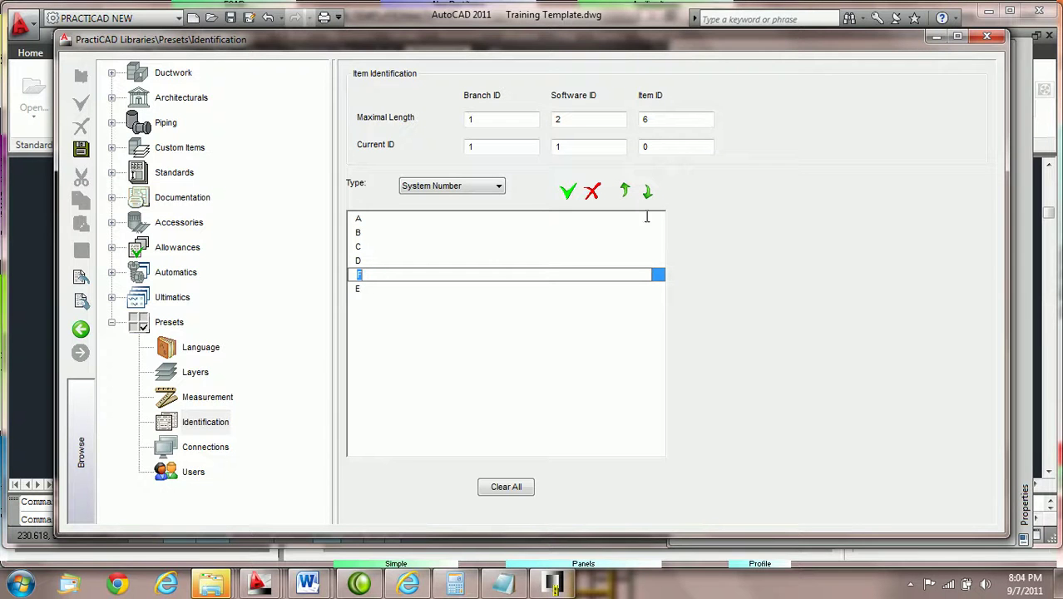
left_click(625, 193)
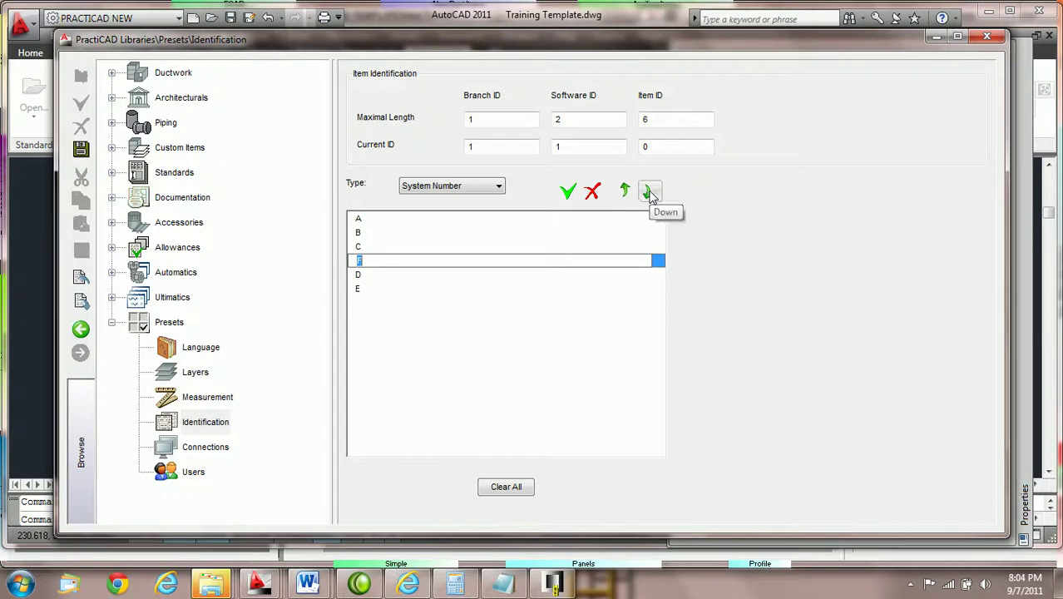
left_click(649, 192)
left_click(650, 192)
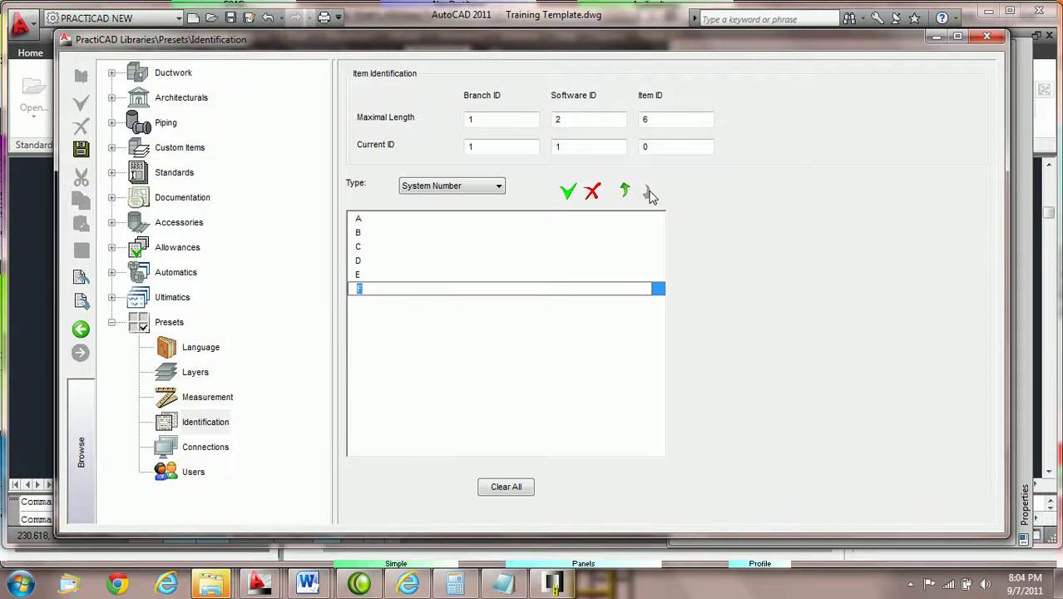
Add a 'Grease Duct' entry to the Zone identification presets.
left_click(500, 187)
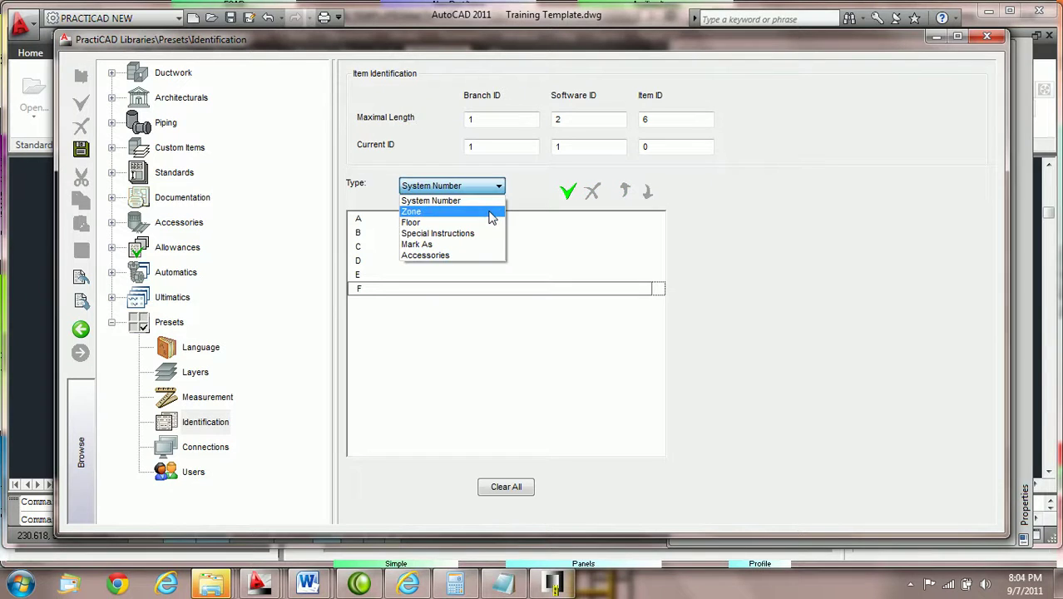
left_click(492, 212)
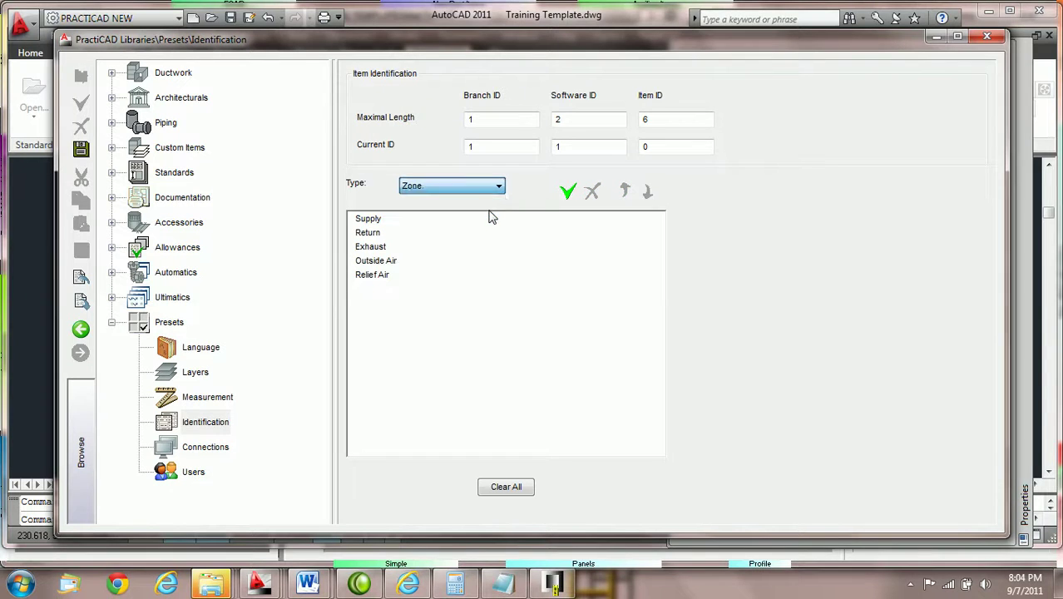
left_click(568, 194)
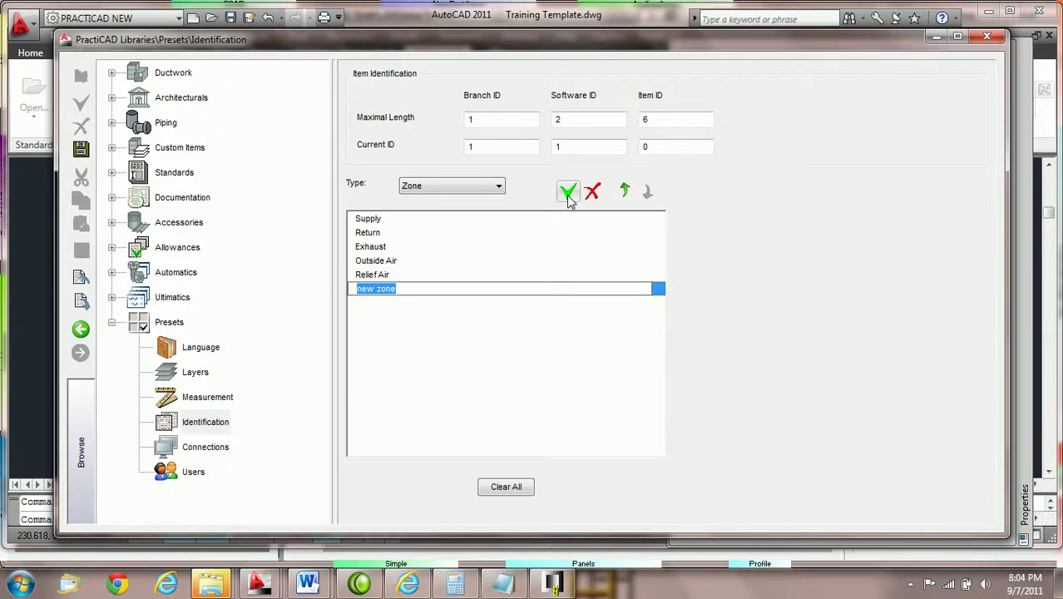
type("pd")
key("BackSpace")
key("BackSpace")
type("Gr")
key("BackSpace")
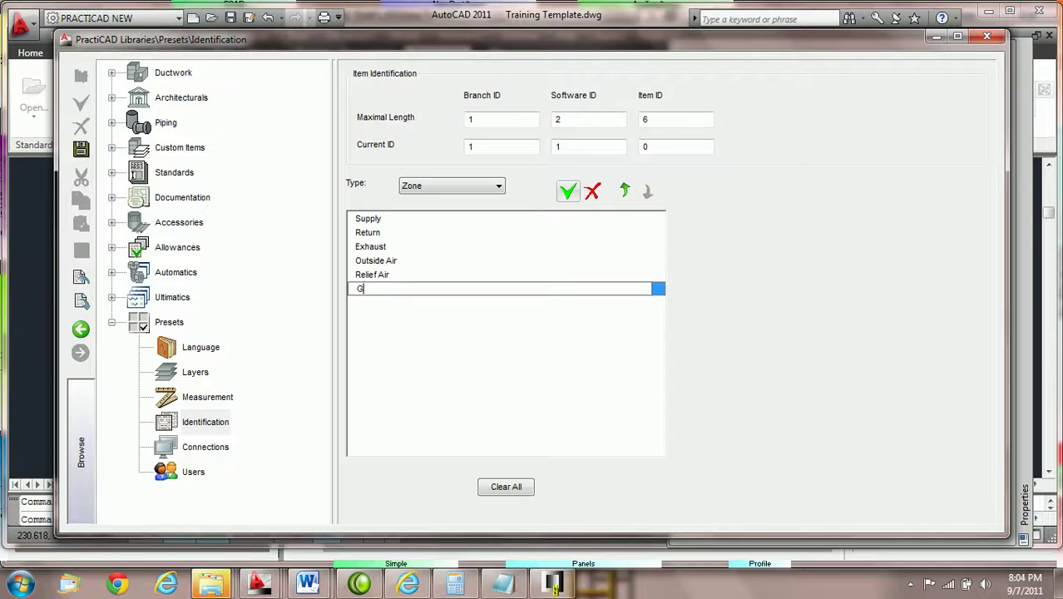
type("rease Duct")
Add 'Floor 101' to the Floor presets and save the identification presets.
left_click(498, 190)
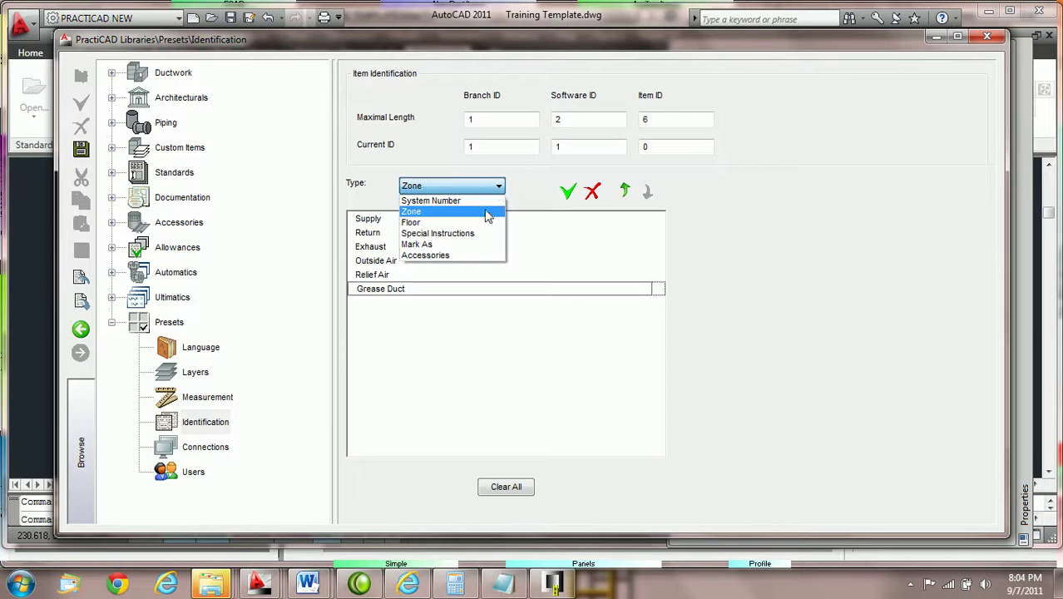
left_click(482, 222)
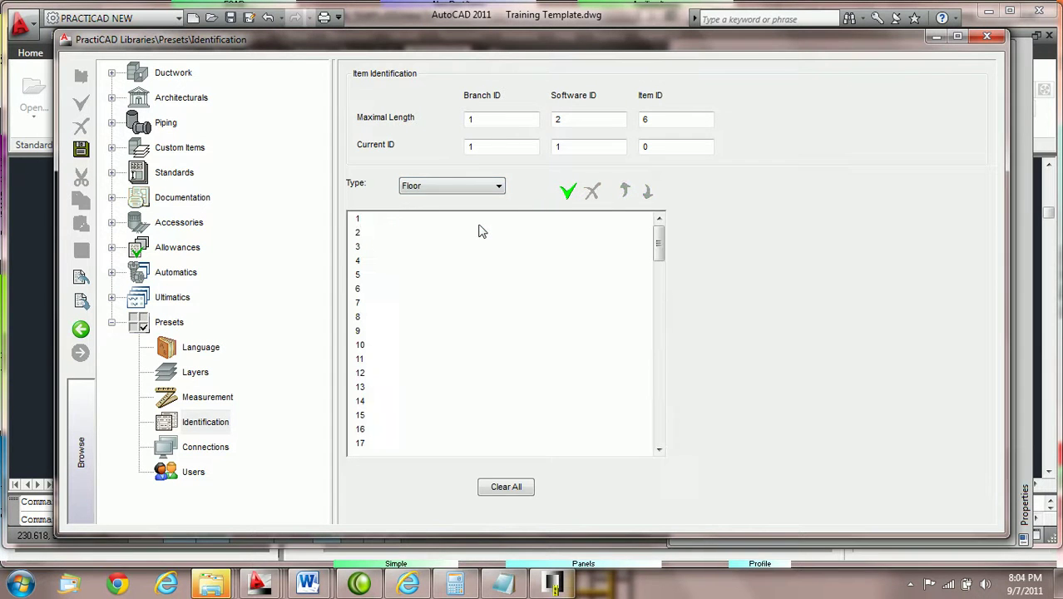
left_click(569, 192)
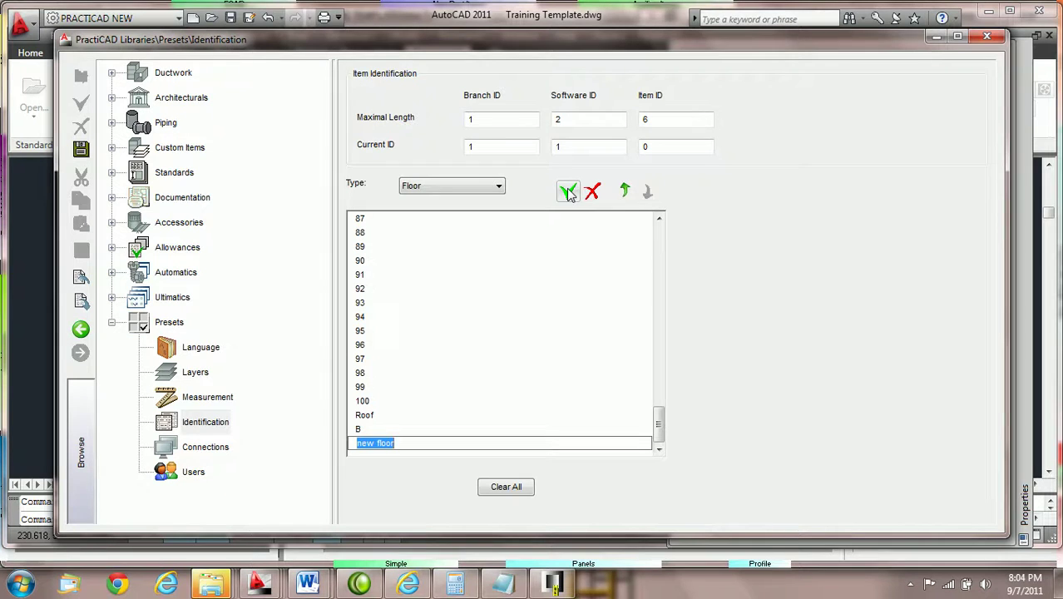
type("Floor 101")
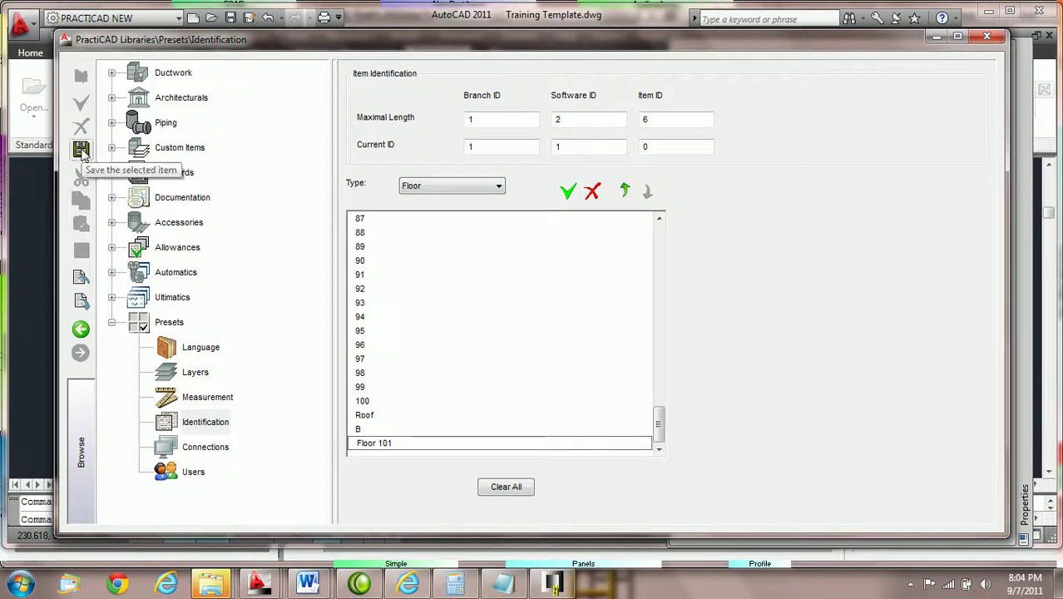
left_click(81, 151)
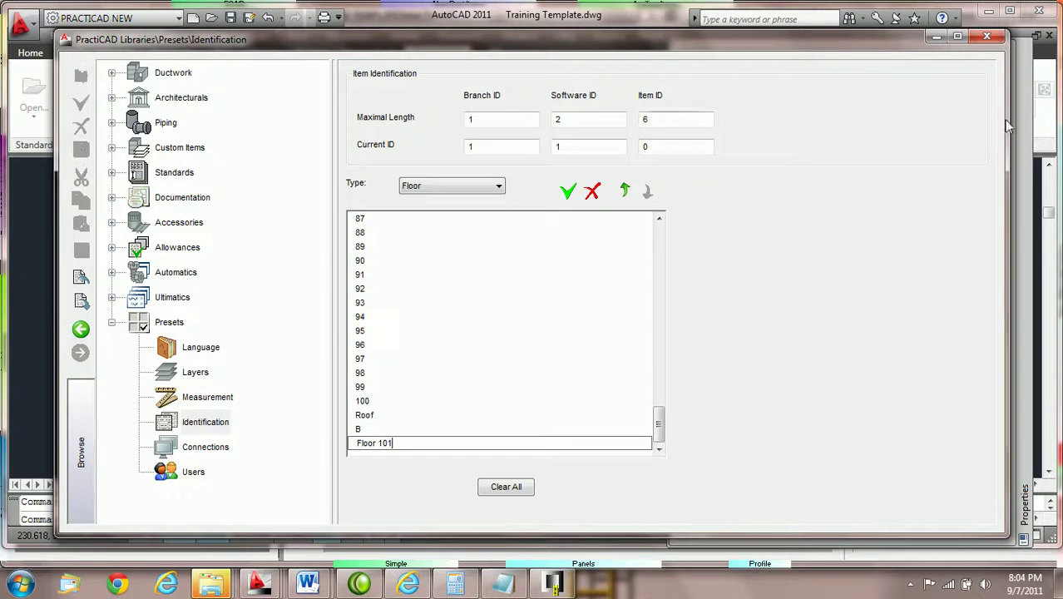
Close the presets library and confirm Grease Duct appears in the work box Zone list.
left_click(987, 39)
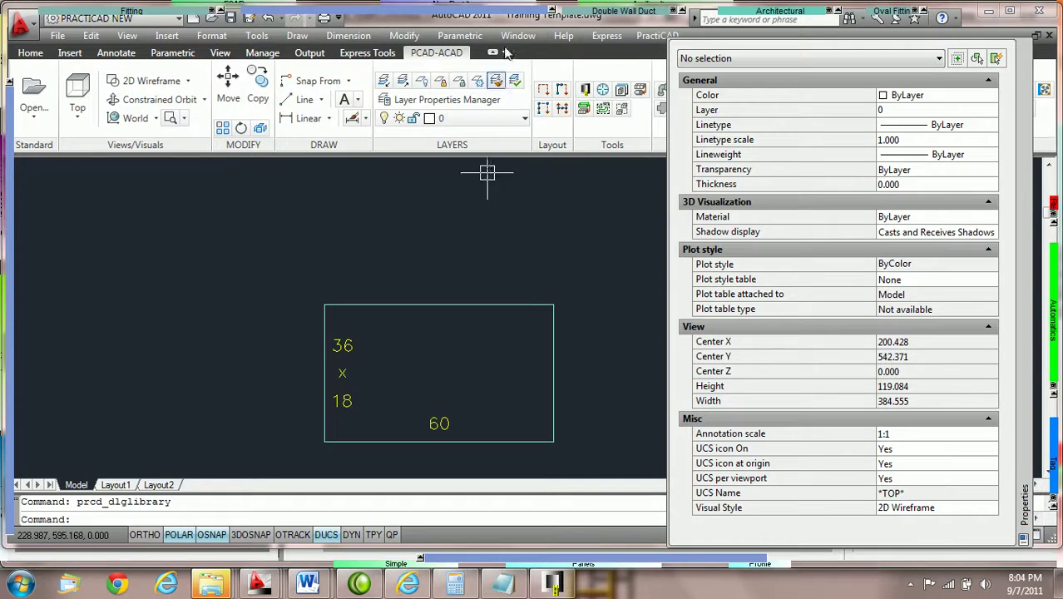
mouse_move(494, 18)
left_click(535, 73)
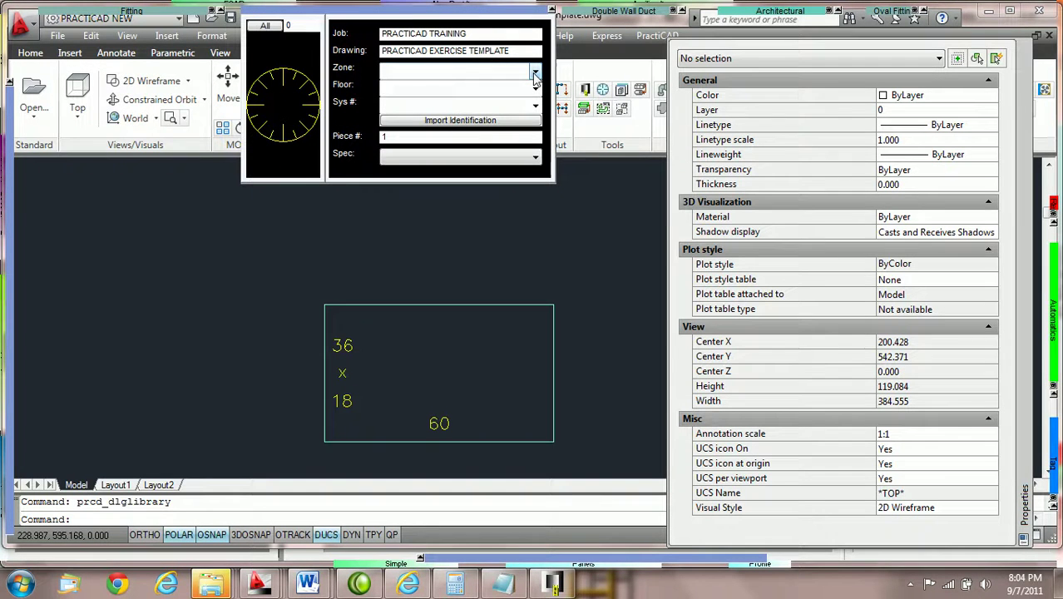
left_click(535, 73)
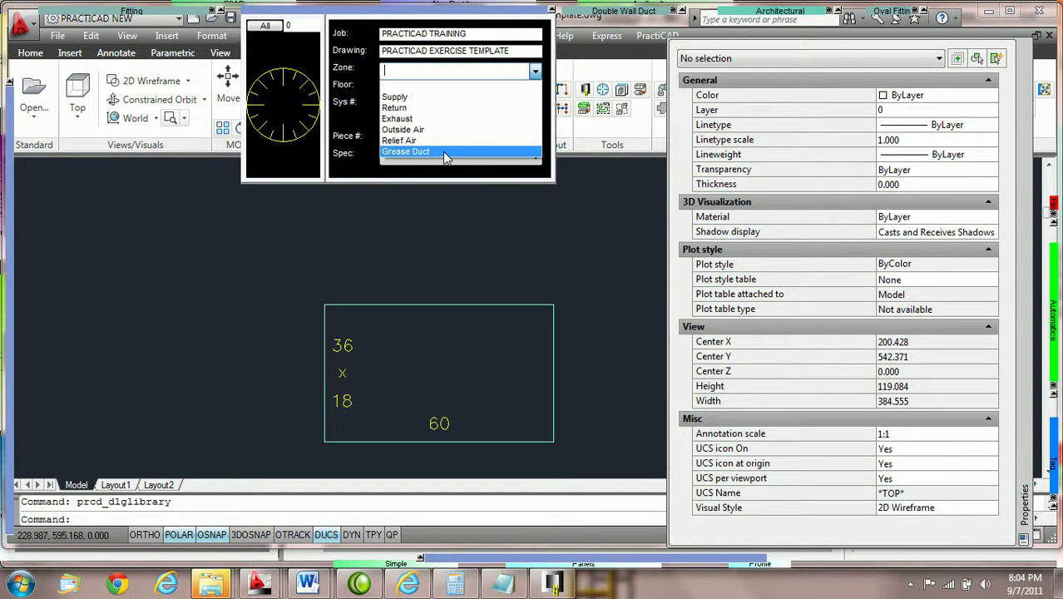
left_click(391, 108)
Confirm Floor 101 appears in the Floor list and F in the Sys # list.
left_click(535, 88)
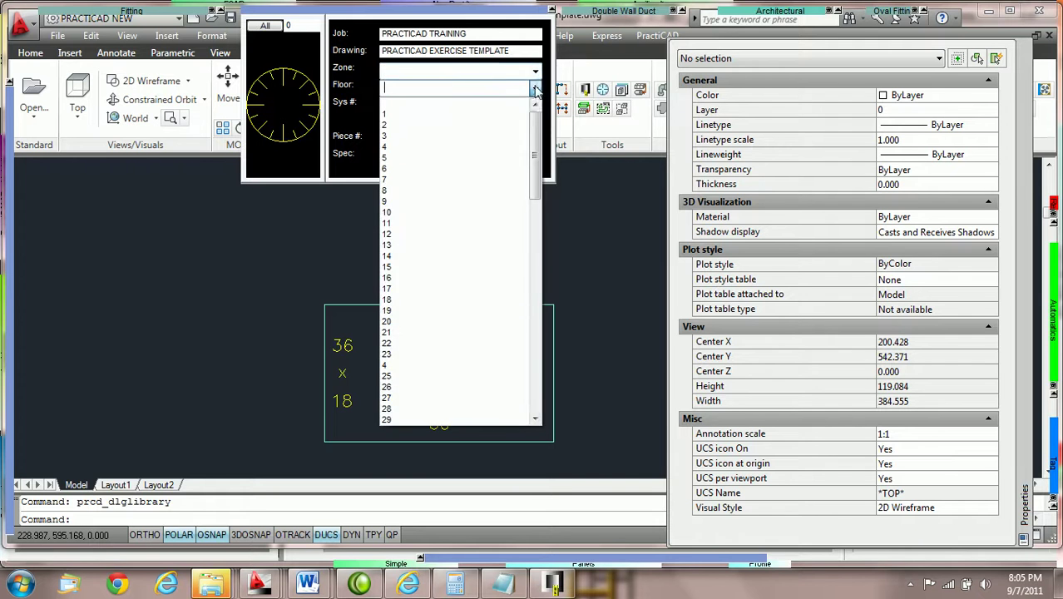
left_click_drag(537, 145, 545, 342)
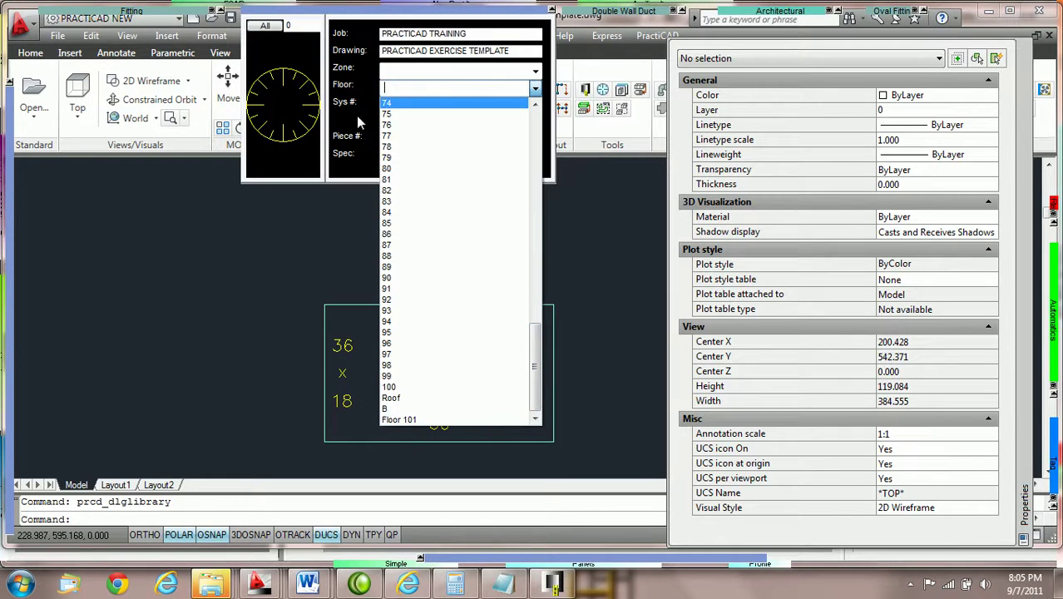
left_click(461, 104)
left_click(535, 106)
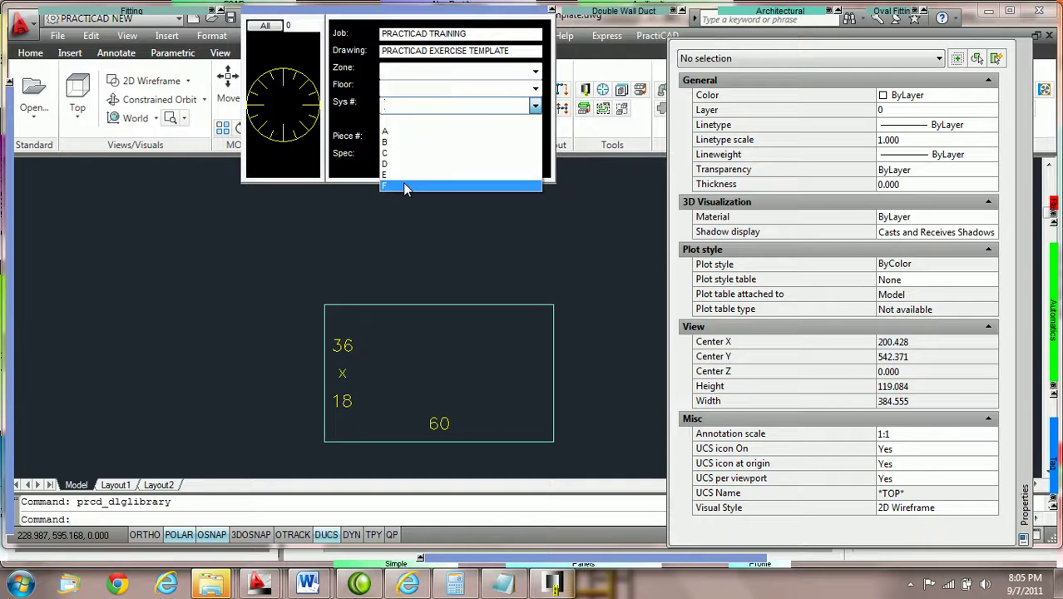
left_click(454, 77)
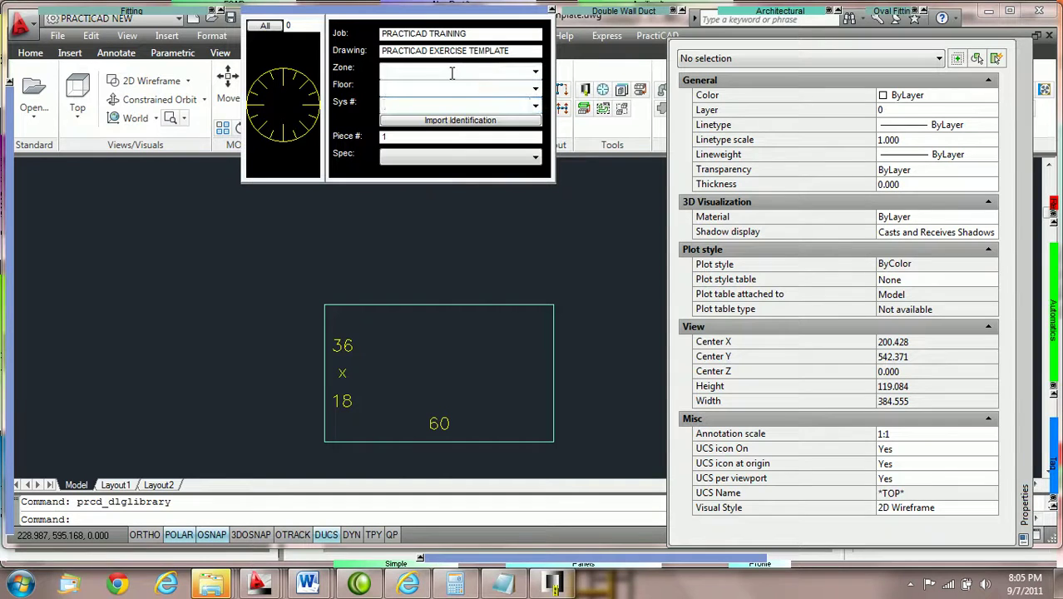
left_click(423, 89)
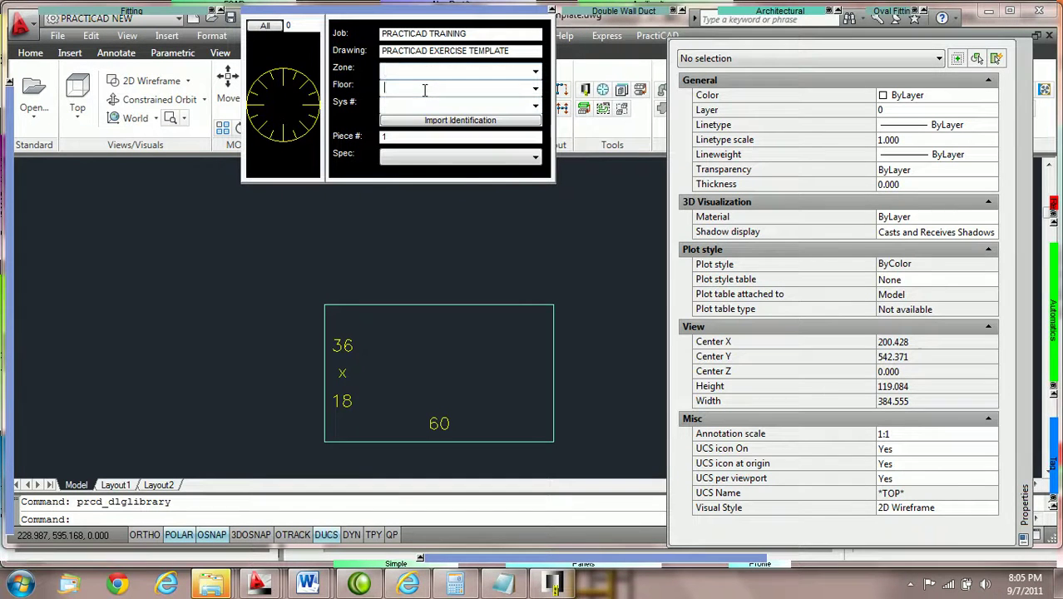